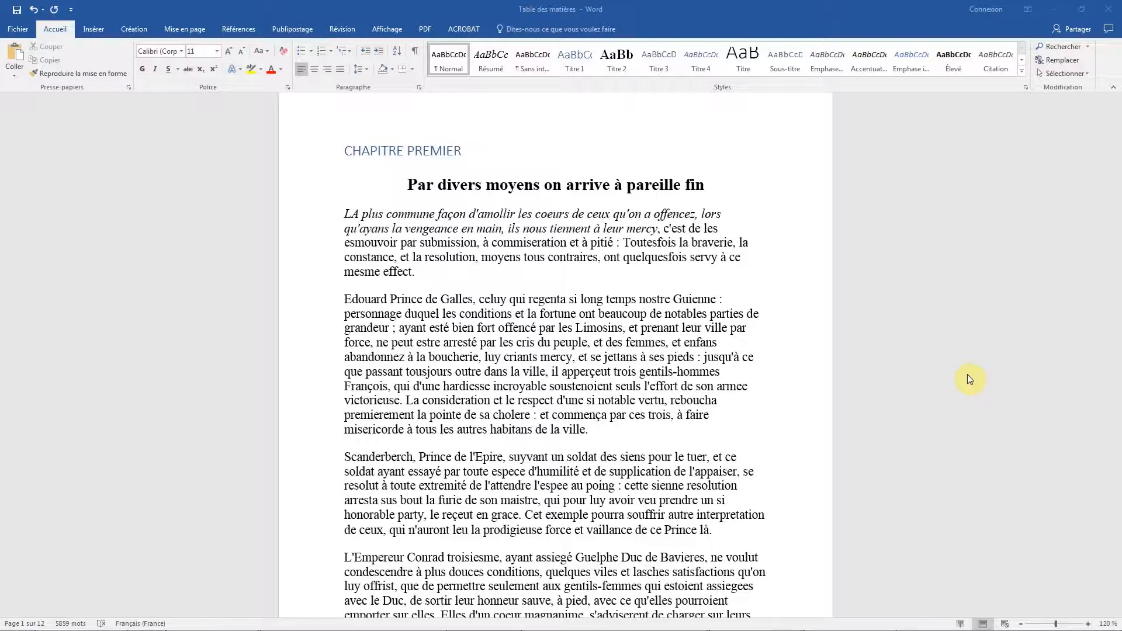
# Display the Navigation pane (Volet de navigation) with the document's headings.
pyautogui.click(387, 29)
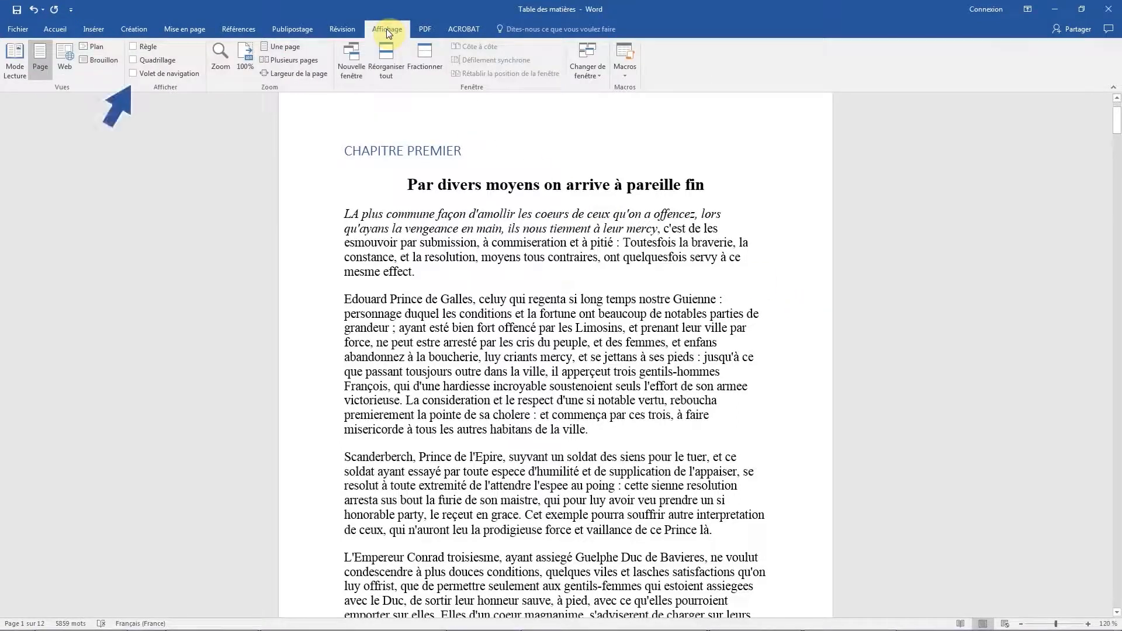
pyautogui.click(174, 74)
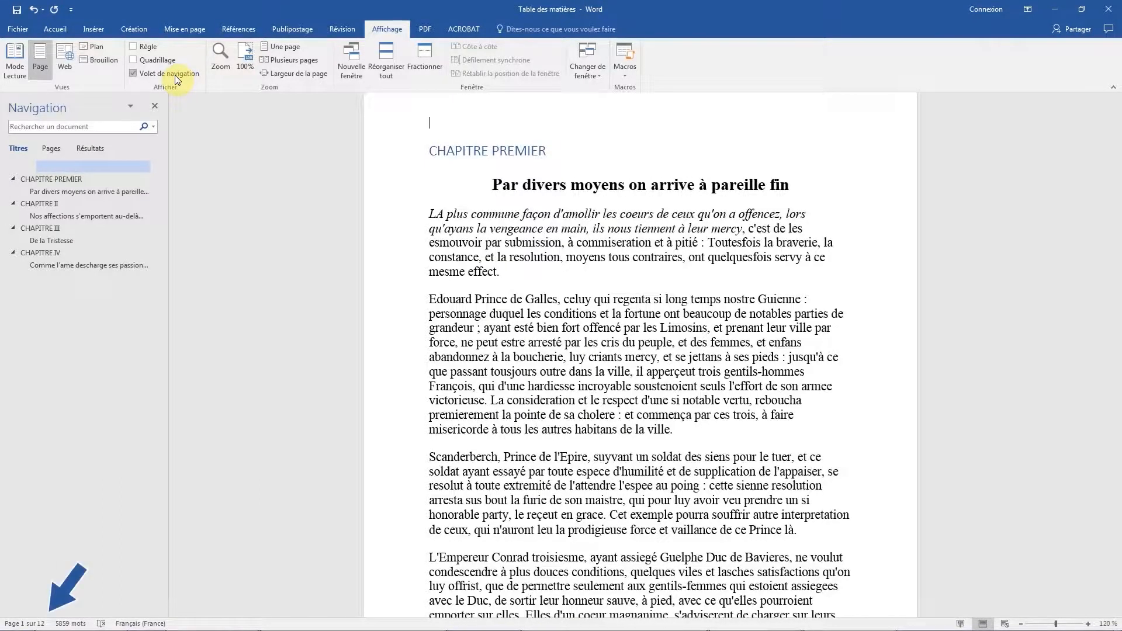
pyautogui.click(18, 624)
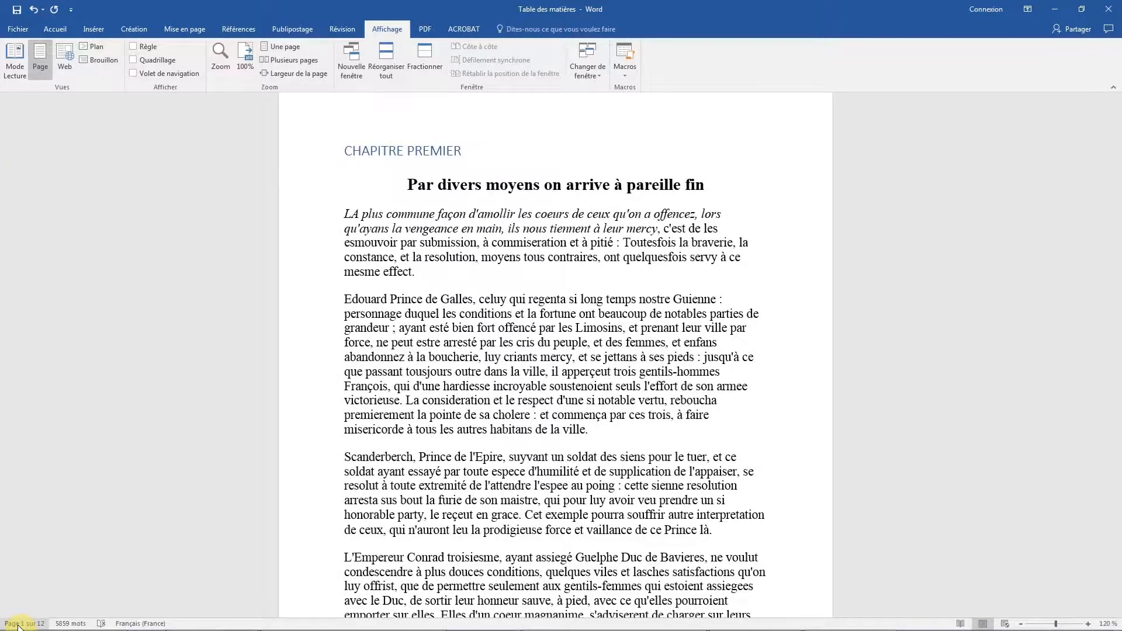
pyautogui.click(18, 625)
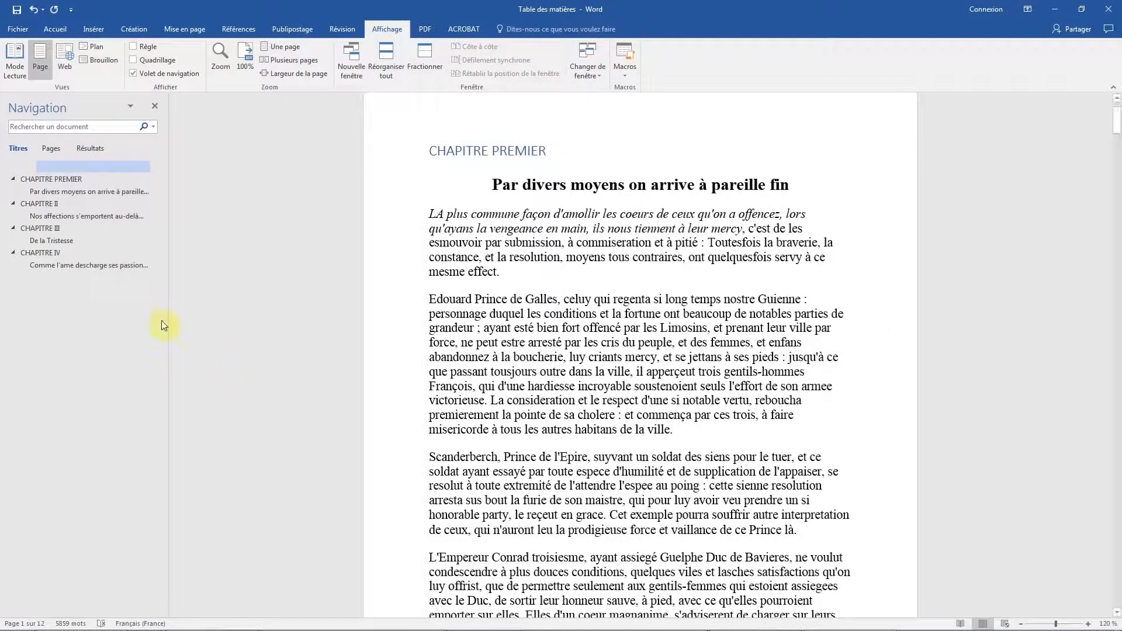
# Jump to CHAPITRE III from the heading outline, and collapse and re-expand the first three chapters there.
pyautogui.click(49, 228)
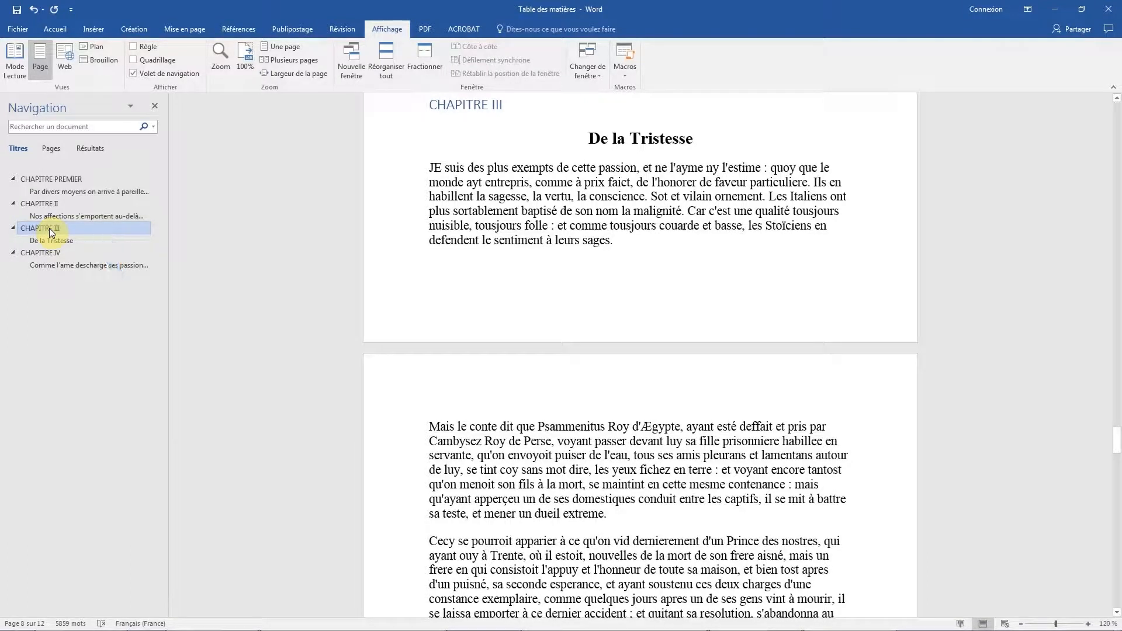
pyautogui.click(13, 229)
pyautogui.click(12, 204)
pyautogui.click(13, 179)
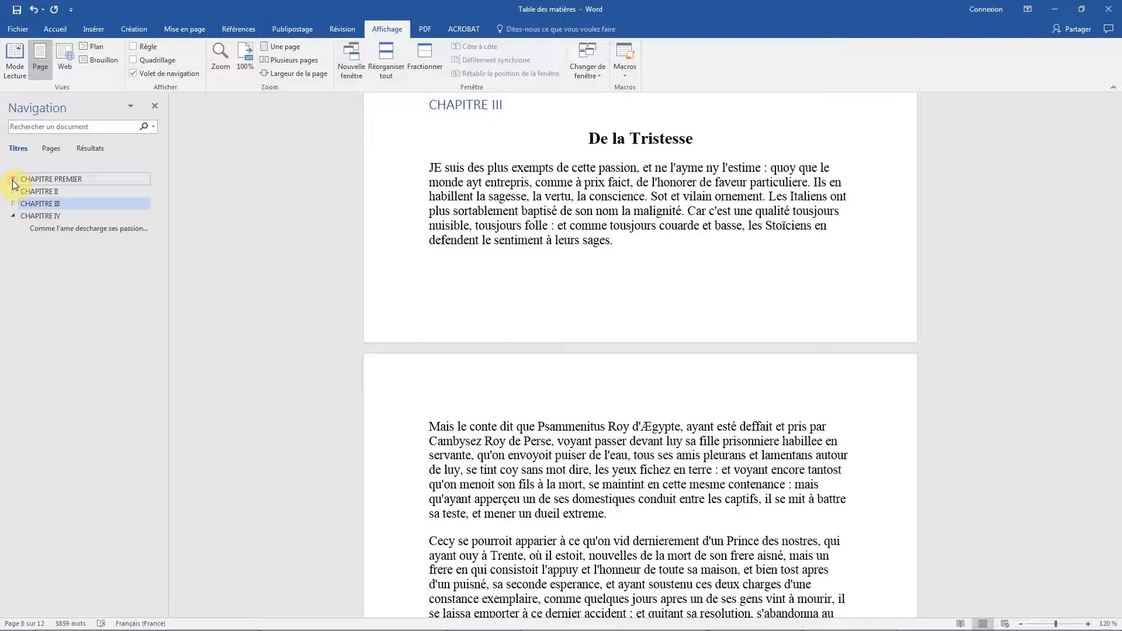
pyautogui.click(13, 179)
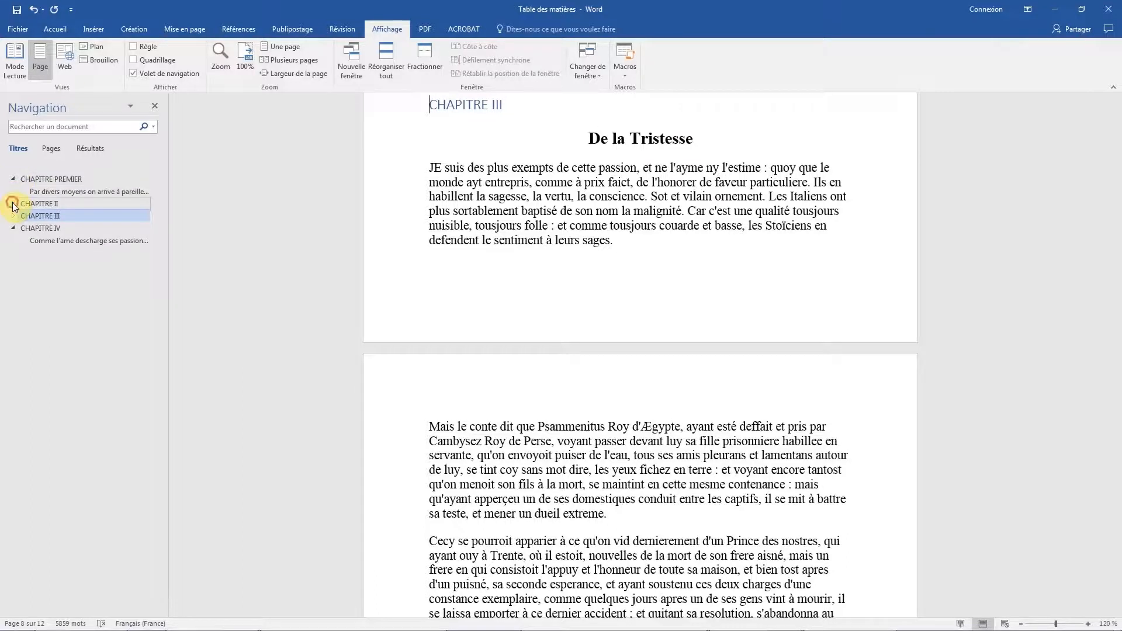
pyautogui.click(13, 204)
pyautogui.click(14, 228)
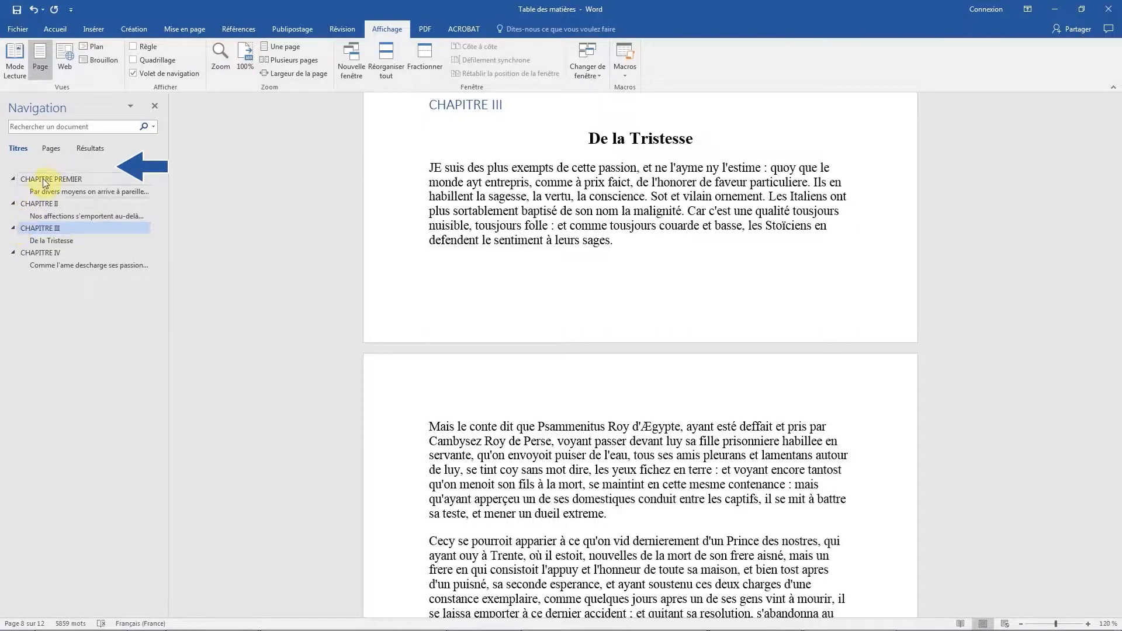
# Move the section "Par divers moyens on arrive à pareille fin" from CHAPITRE PREMIER to the start of CHAPITRE II using the heading outline.
pyautogui.click(53, 165)
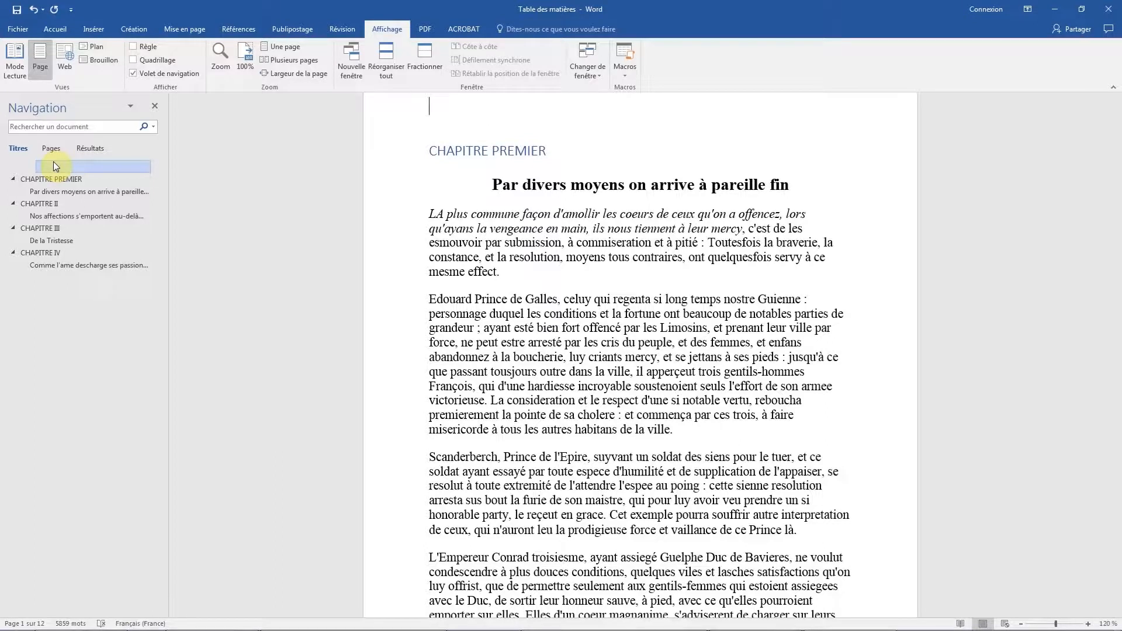
pyautogui.click(54, 189)
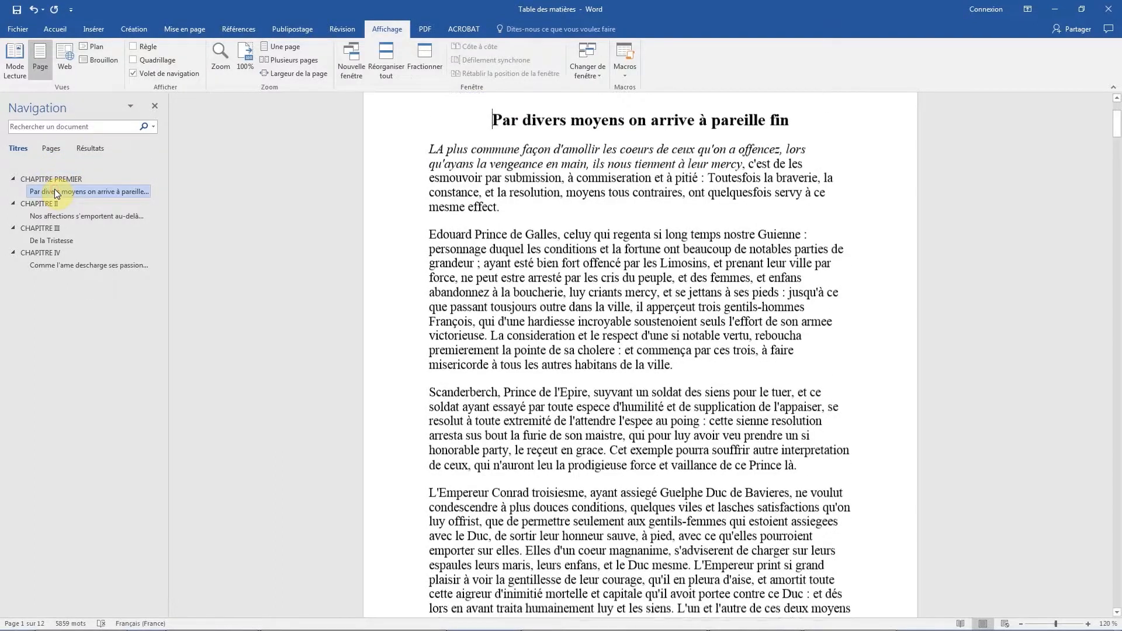
pyautogui.moveTo(54, 188); pyautogui.dragTo(50, 212)
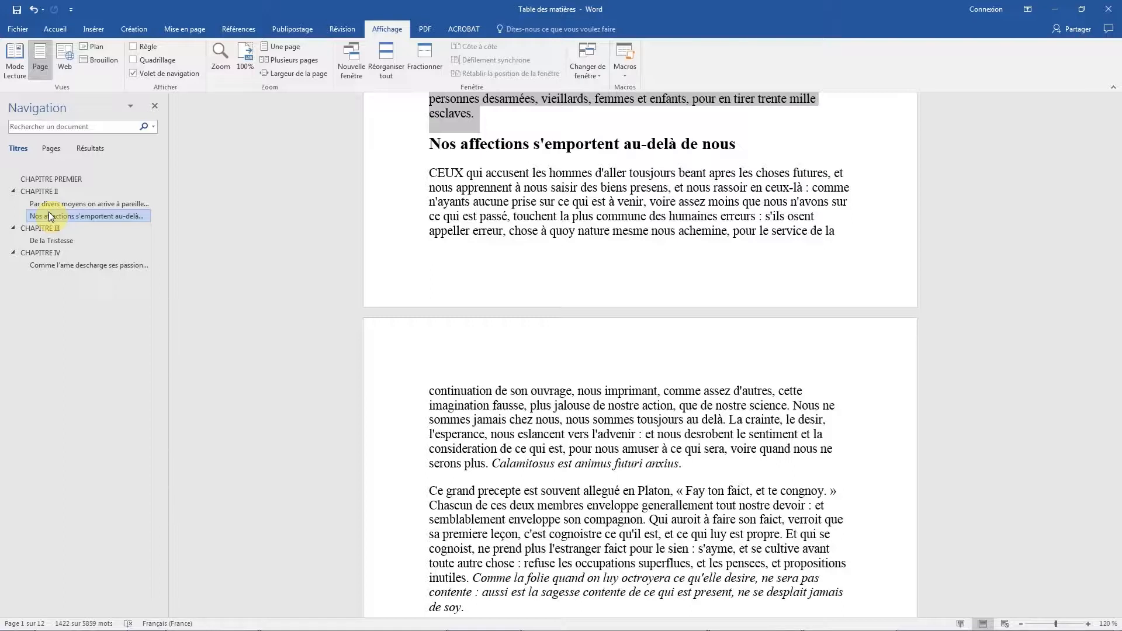
# Cut the heading "Par divers moyens on arrive à pareille fin" with its content and paste it before "De la Tristesse" in CHAPITRE III.
pyautogui.rightClick(48, 202)
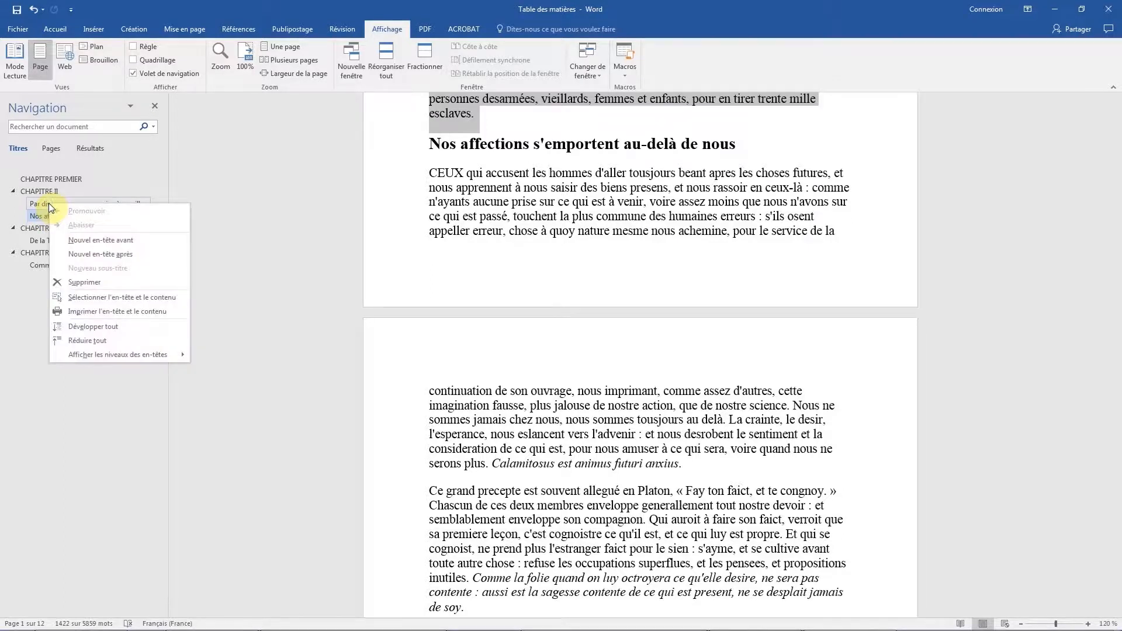
pyautogui.click(89, 298)
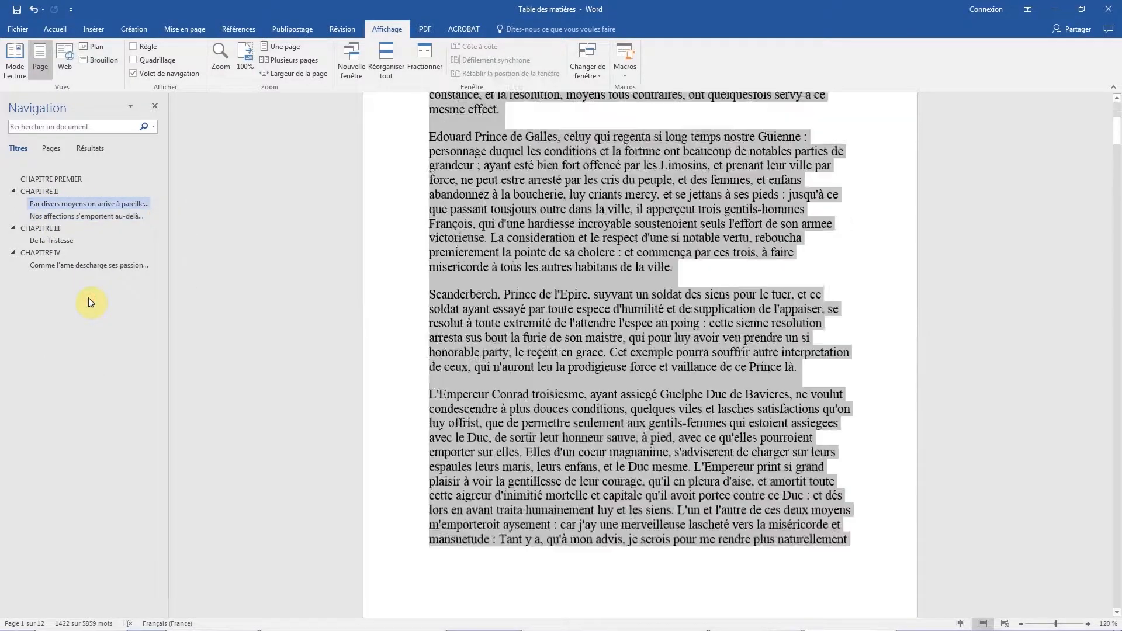
pyautogui.hotkey('ctrl', 'x')
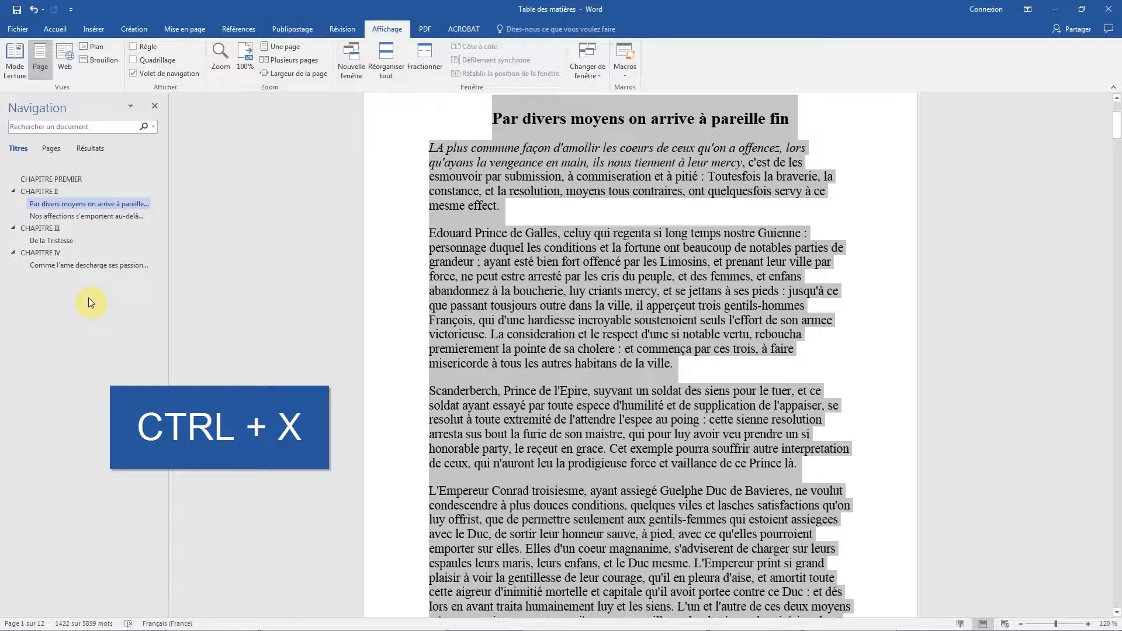
pyautogui.hotkey('ctrl', 'c')
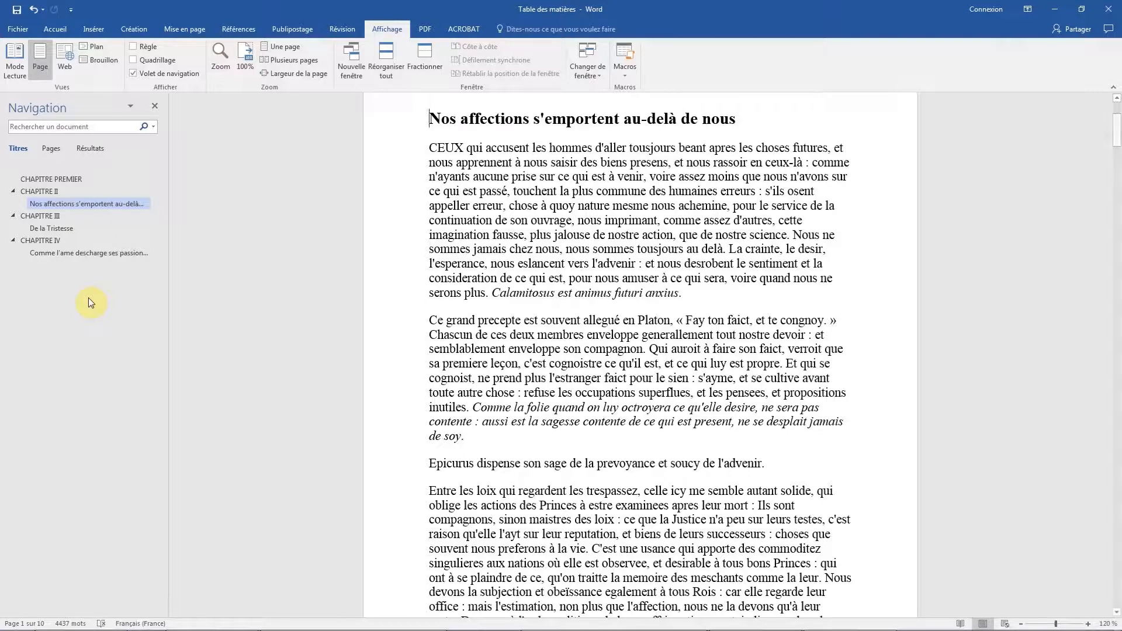
pyautogui.click(68, 229)
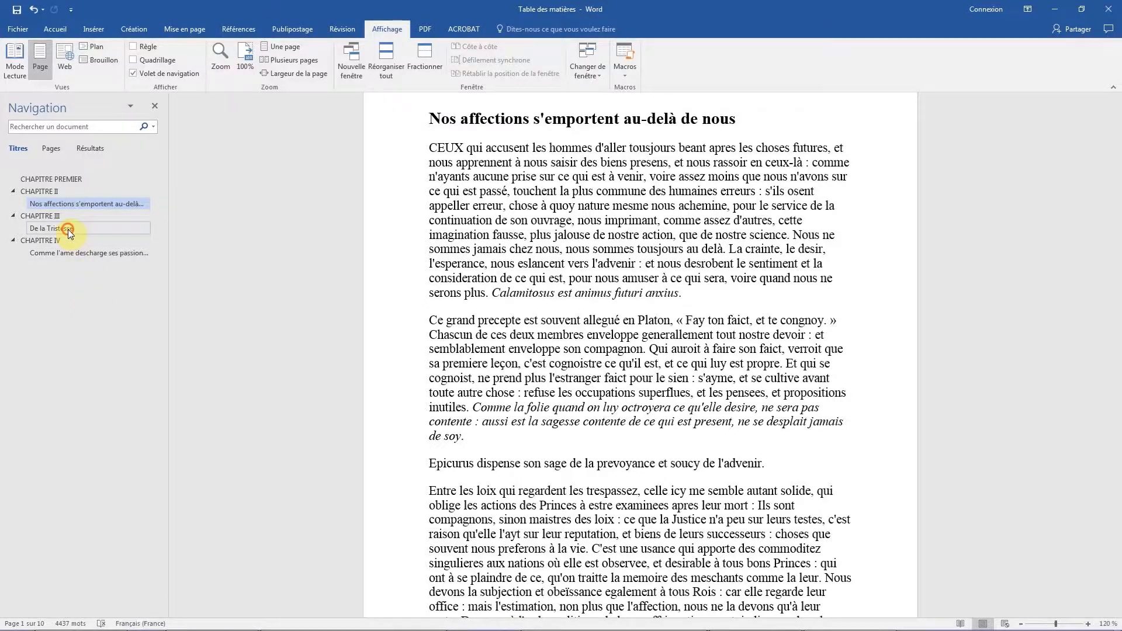
pyautogui.hotkey('ctrl', 'v')
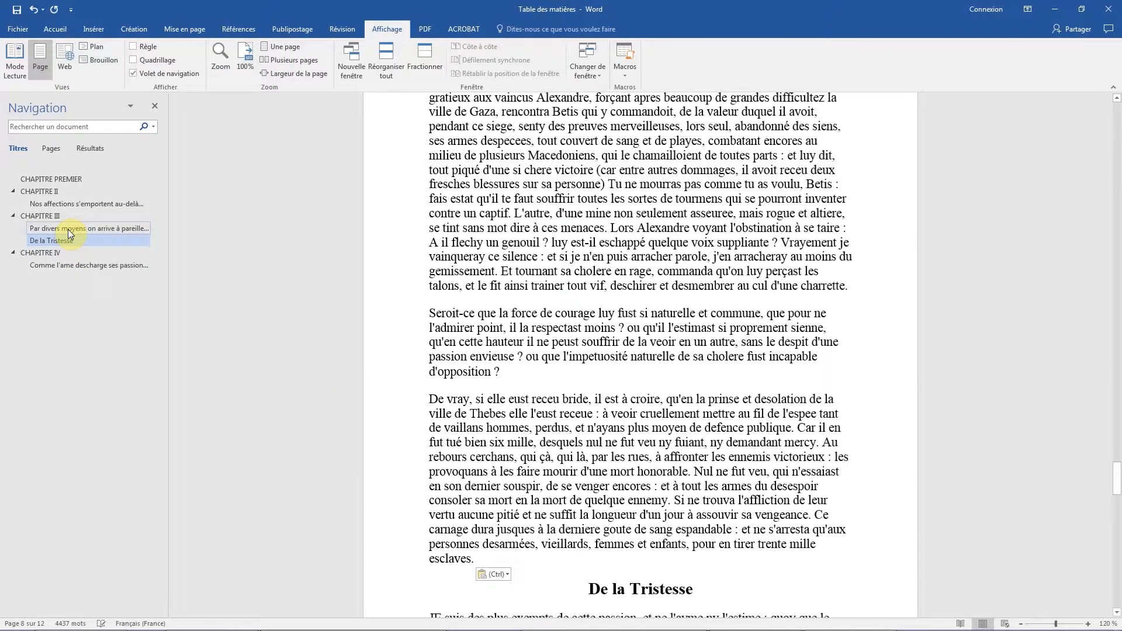
# Delete the section "Par divers moyens on arrive à pareille fin" from CHAPITRE III.
pyautogui.click(68, 229)
pyautogui.press('Delete')
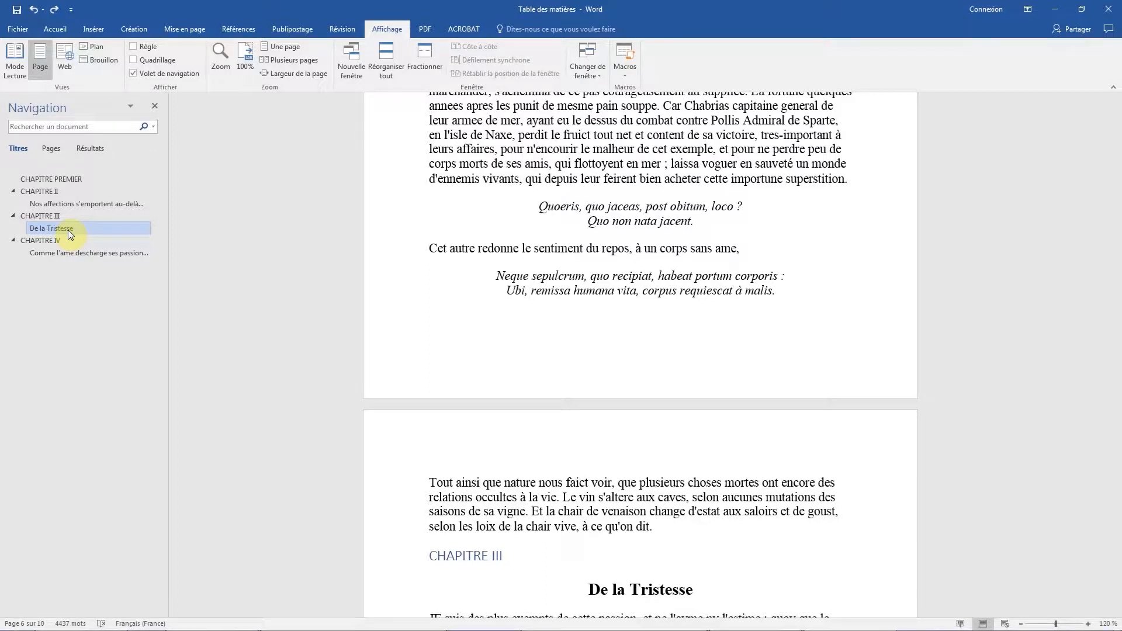
# Insert a new heading after CHAPITRE PREMIER and title it "Sous-titre1".
pyautogui.rightClick(62, 177)
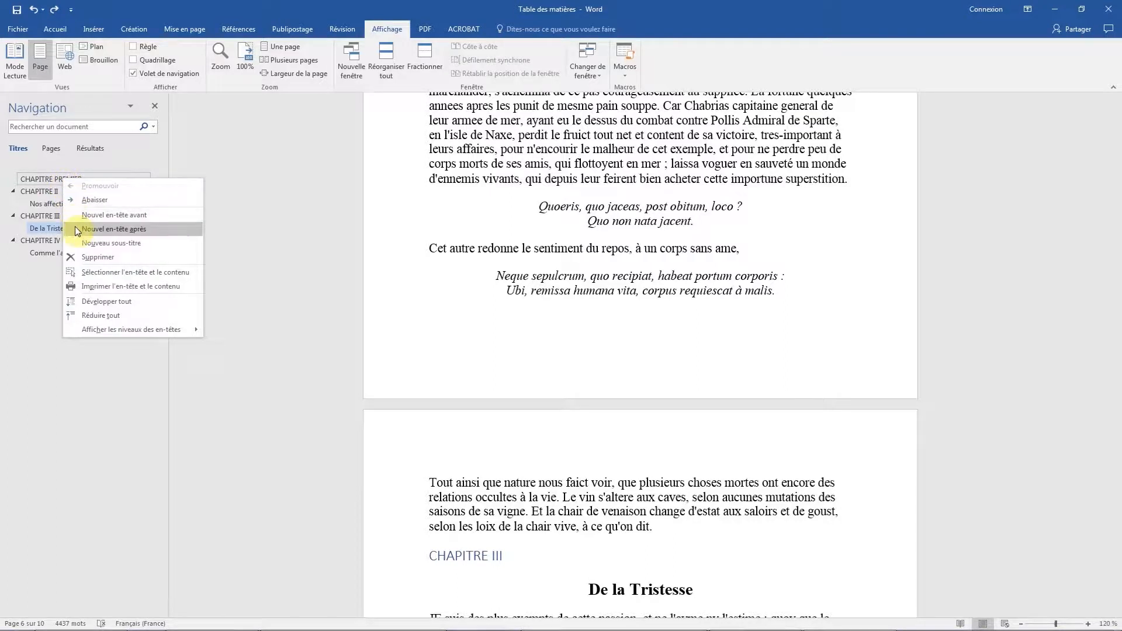
pyautogui.click(114, 228)
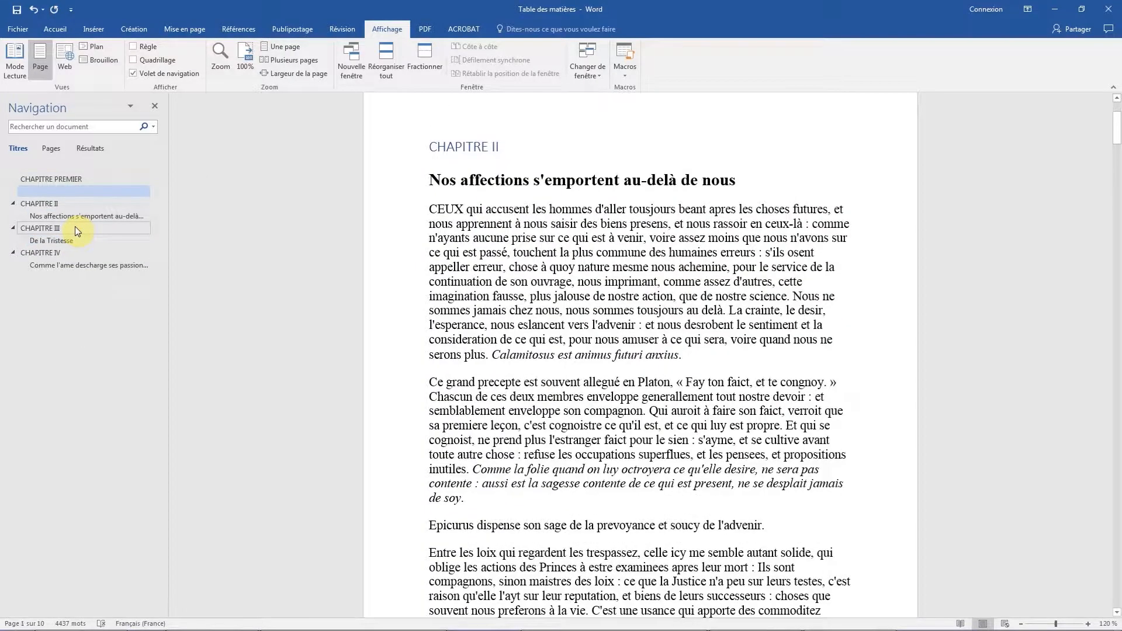
pyautogui.write('Sous-')
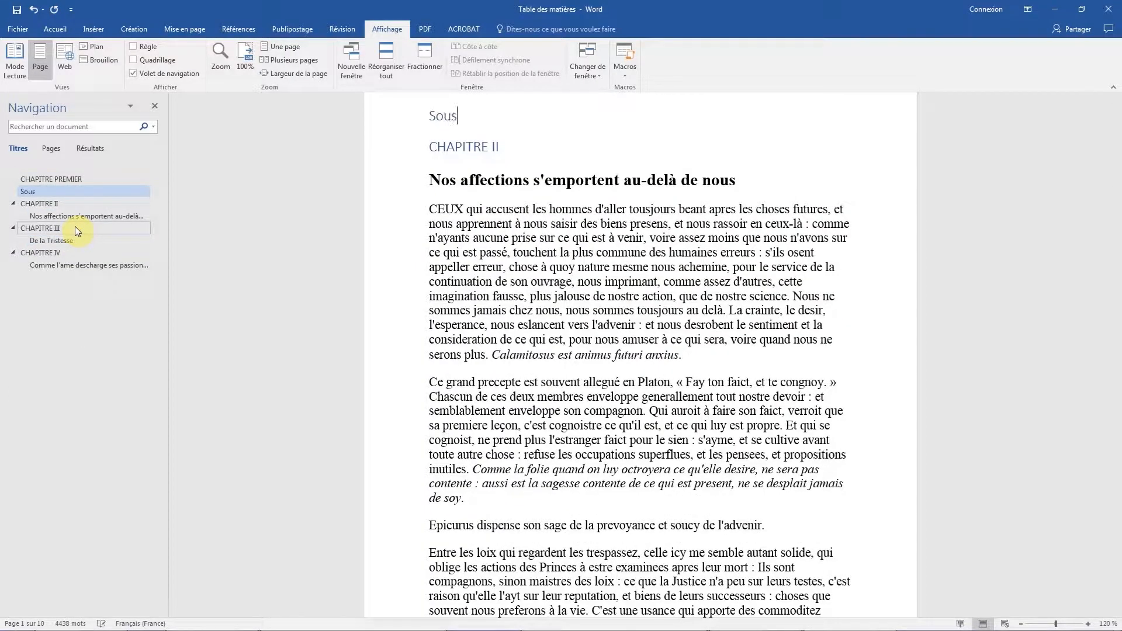
pyautogui.write('titre1')
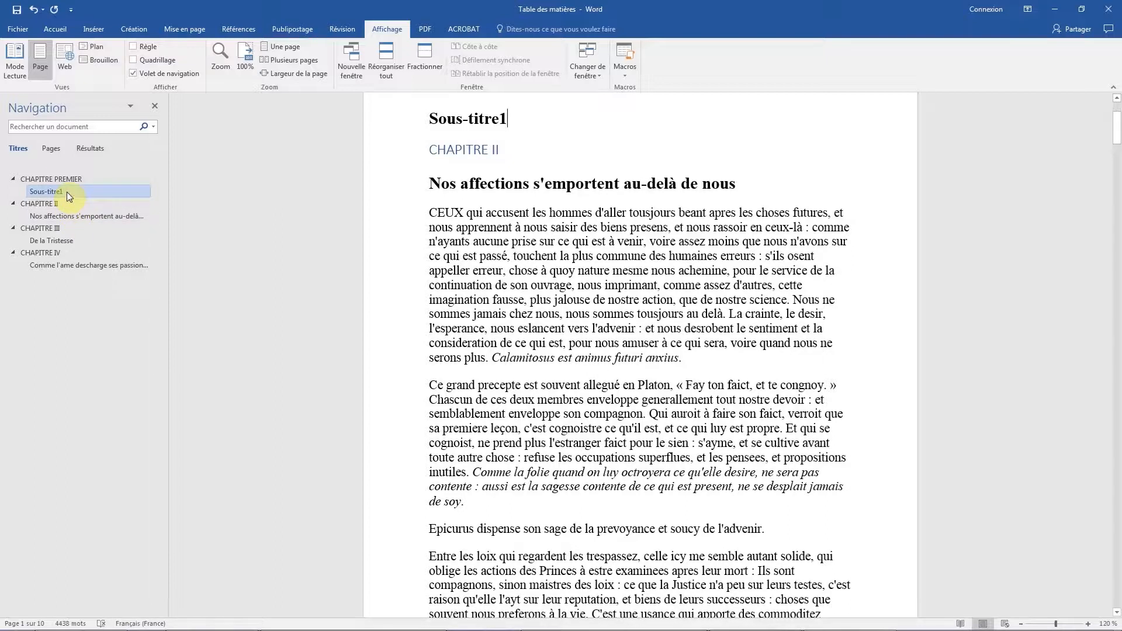
# Promote the heading "Sous-titre1" one level and demote it again below CHAPITRE PREMIER.
pyautogui.rightClick(67, 192)
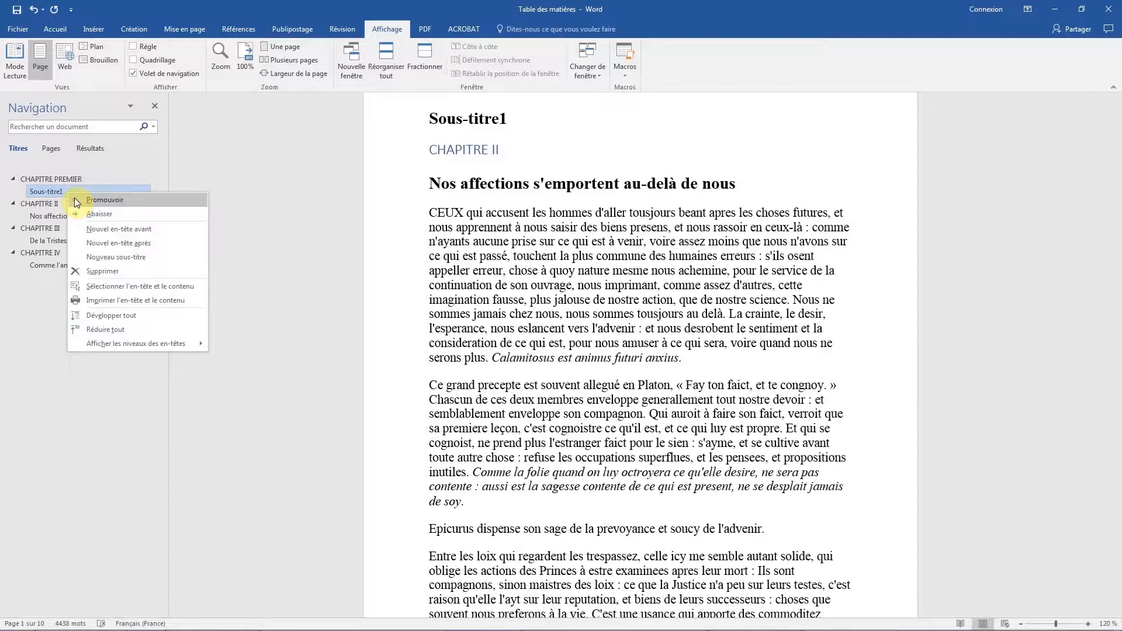
pyautogui.click(75, 199)
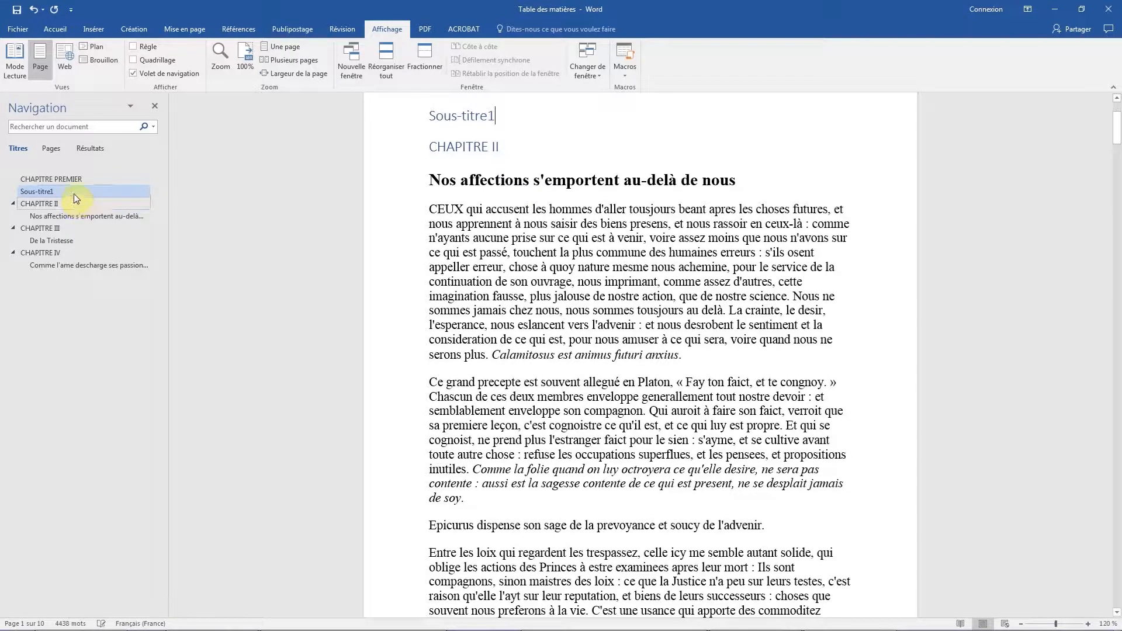
pyautogui.rightClick(72, 191)
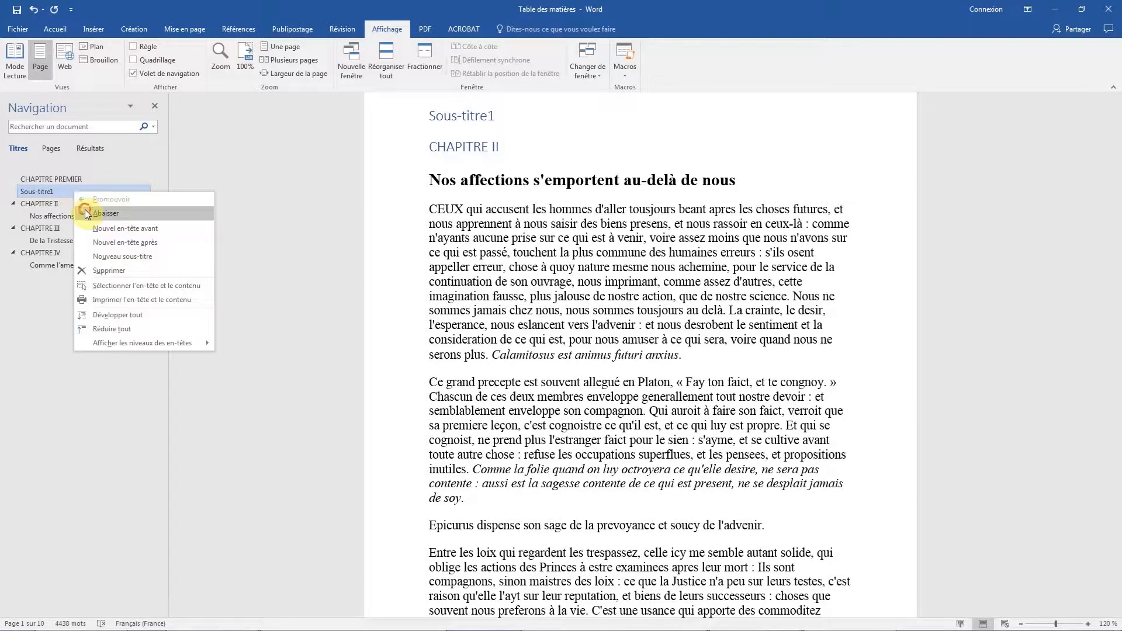
pyautogui.click(85, 212)
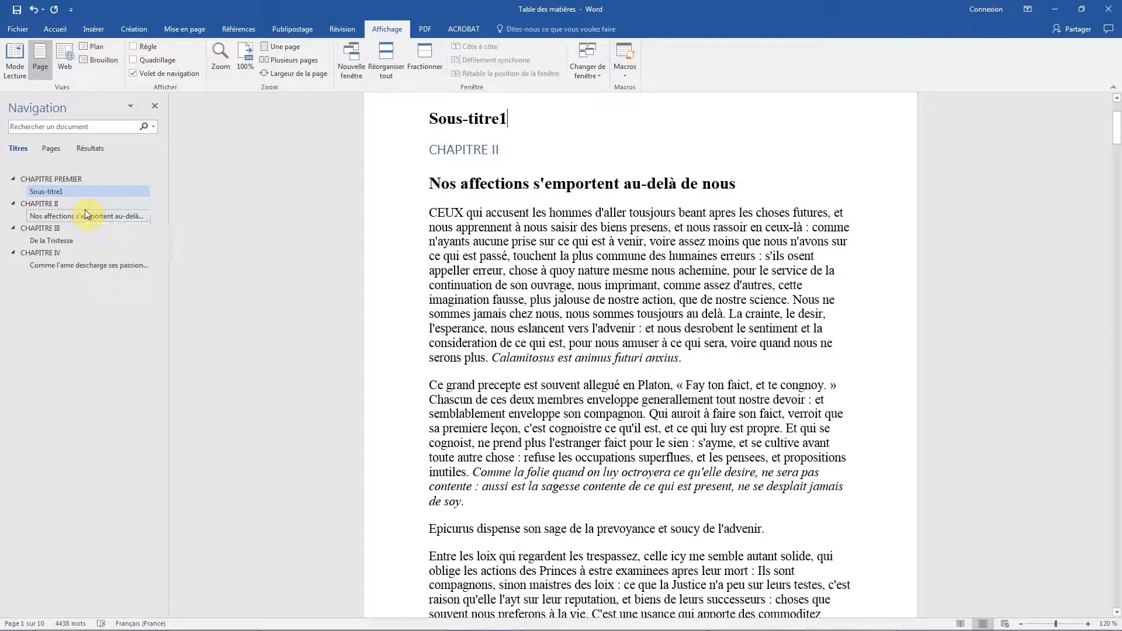
# Browse the document by page thumbnails, going to page 4 and back up to page 1.
pyautogui.click(51, 149)
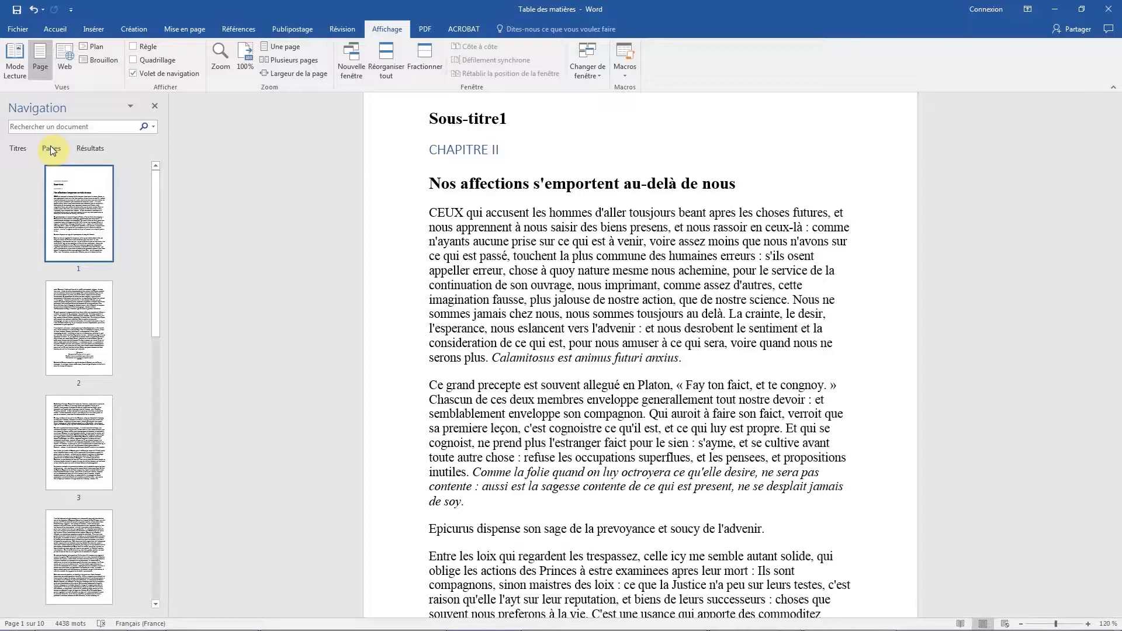
pyautogui.click(85, 537)
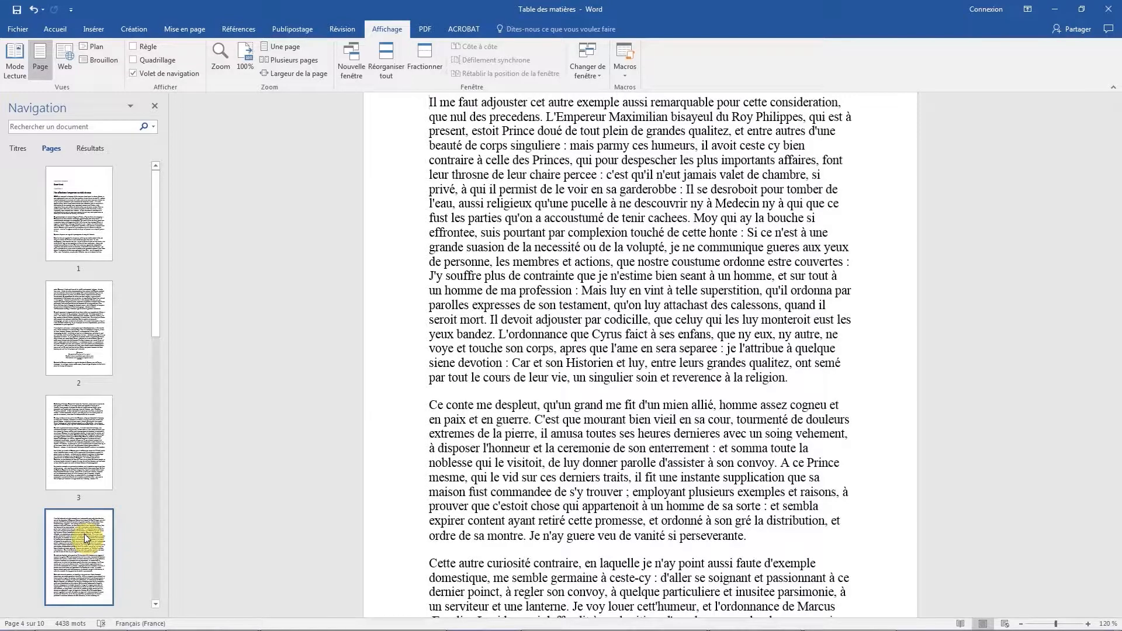
pyautogui.scroll(2, 407, 414)
pyautogui.scroll(15, 407, 413)
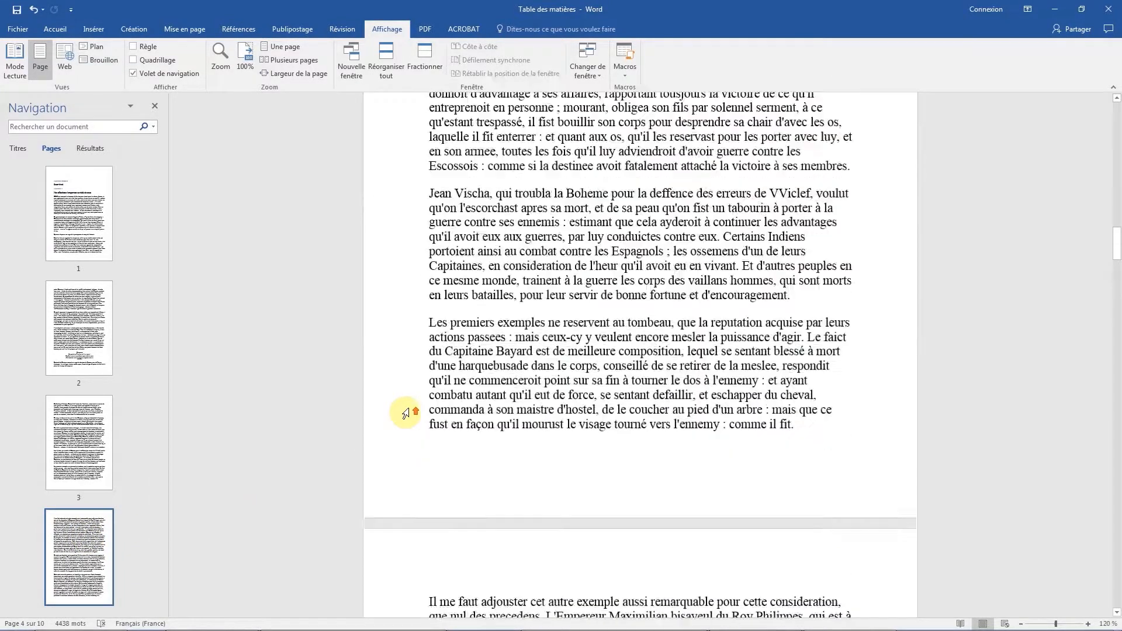
pyautogui.scroll(15, 406, 414)
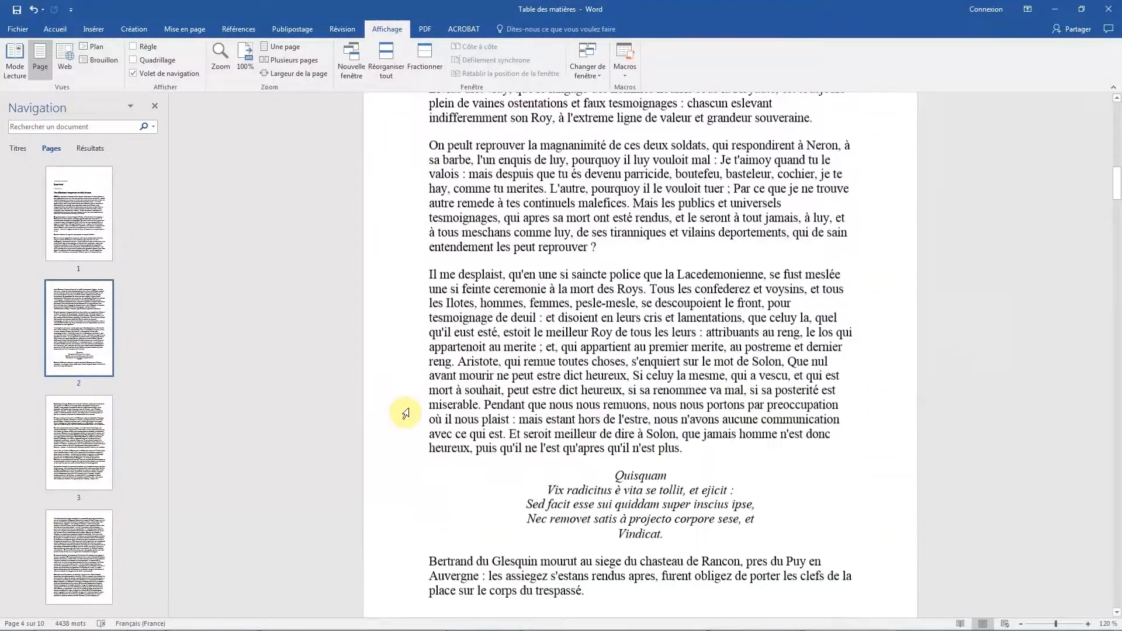
pyautogui.scroll(7, 405, 413)
pyautogui.scroll(5, 405, 414)
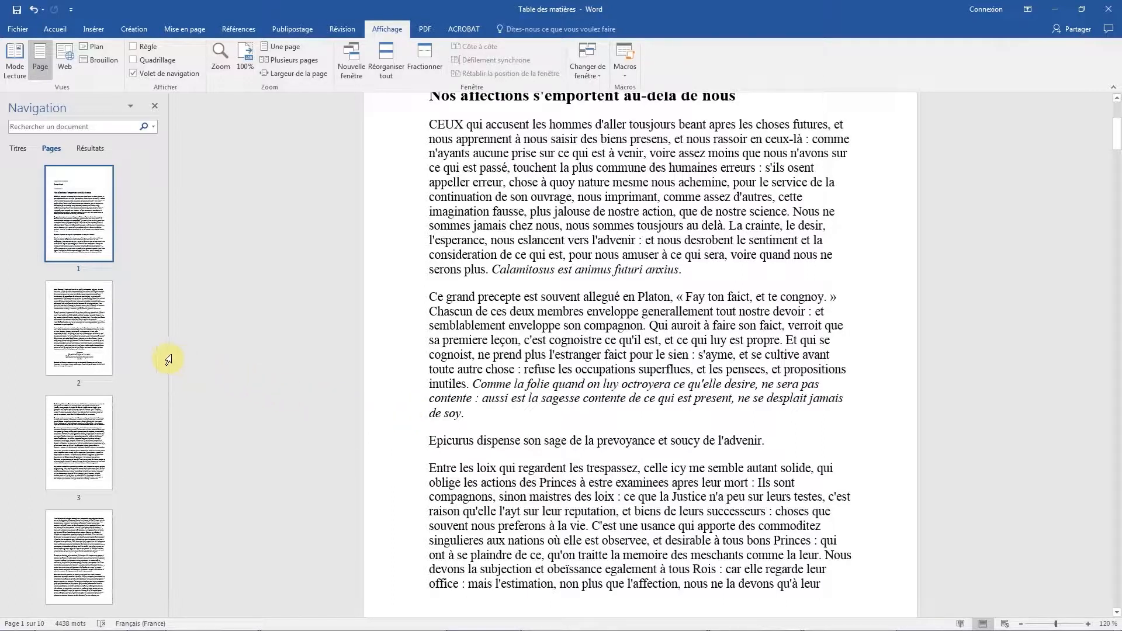
# Widen the Navigation pane until the page thumbnails are arranged four per row.
pyautogui.moveTo(169, 357); pyautogui.dragTo(377, 353)
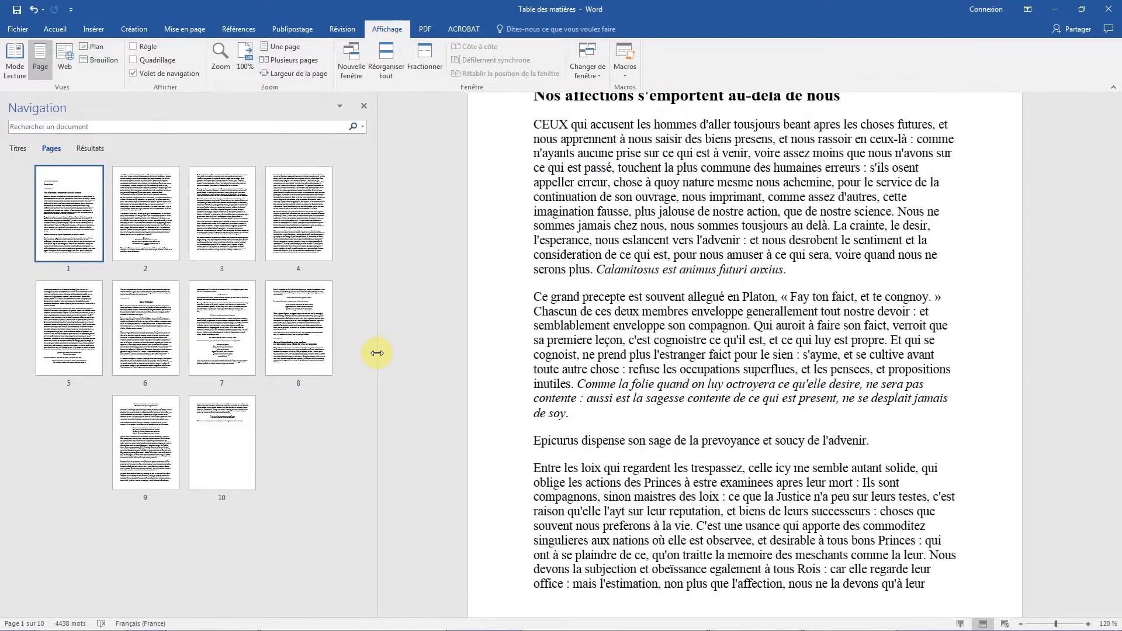